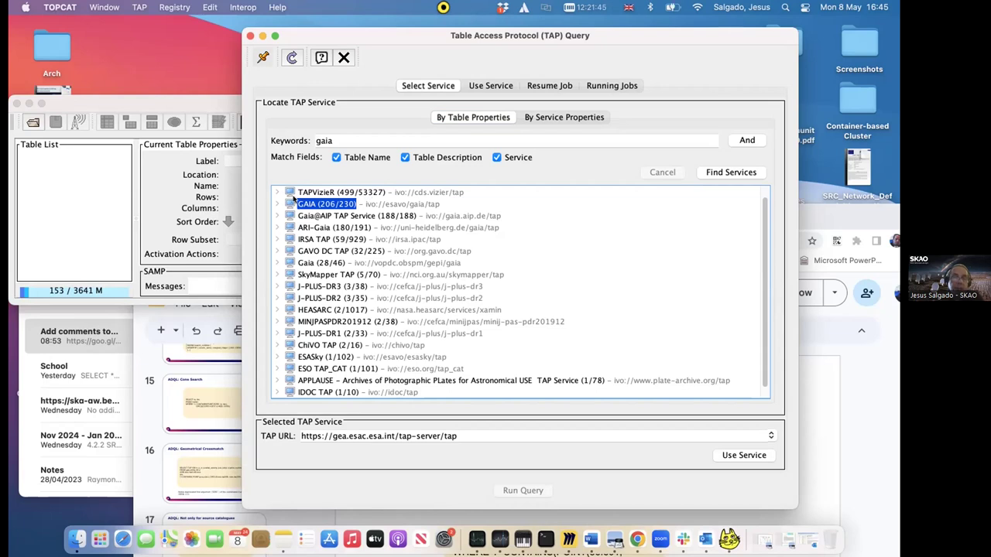
Expand the ivo://esavo/gaia/tap service to browse its tables, and start using it as the selected TAP service
left_click(276, 204)
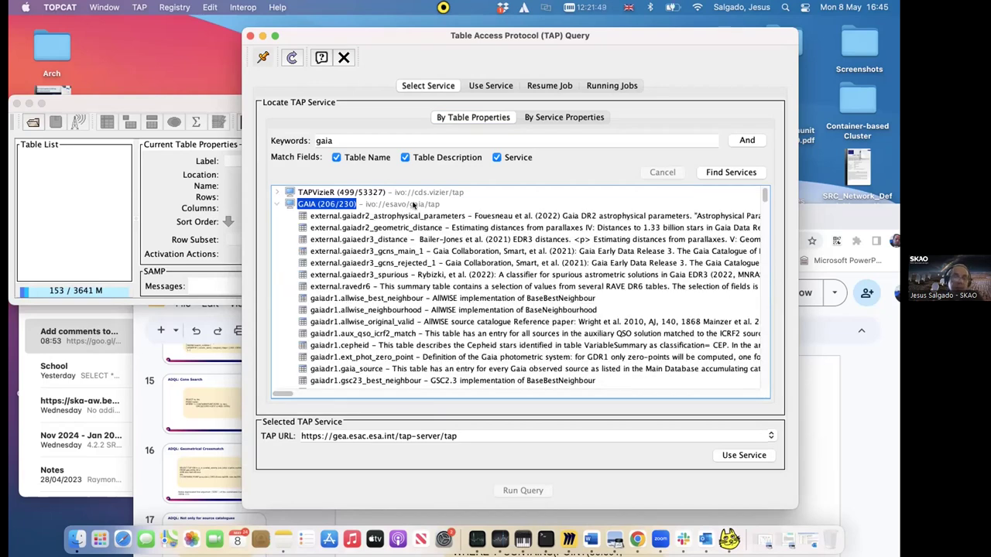
scroll(414, 205, "down", 3)
scroll(414, 205, "up", 3)
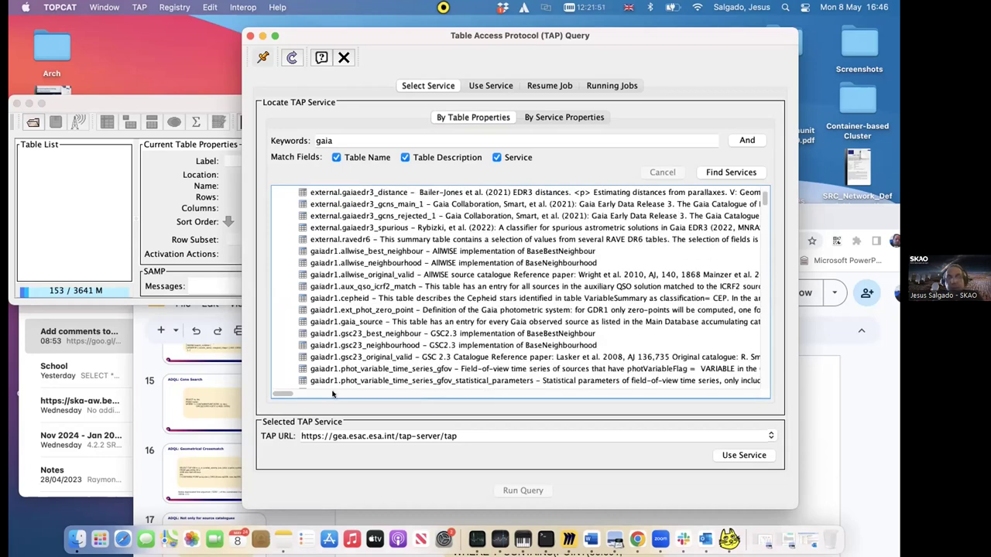
left_click(325, 205)
left_click(327, 215)
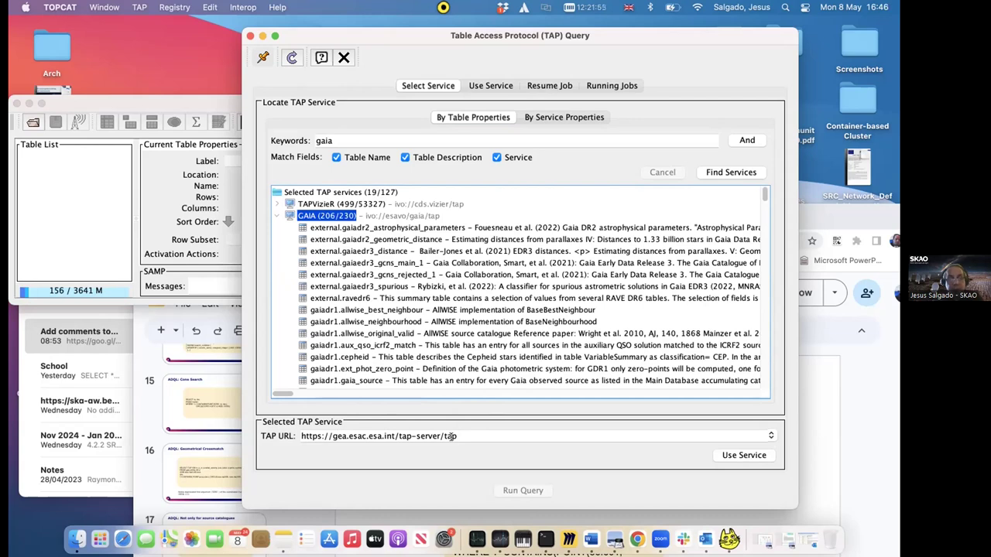
left_click(743, 455)
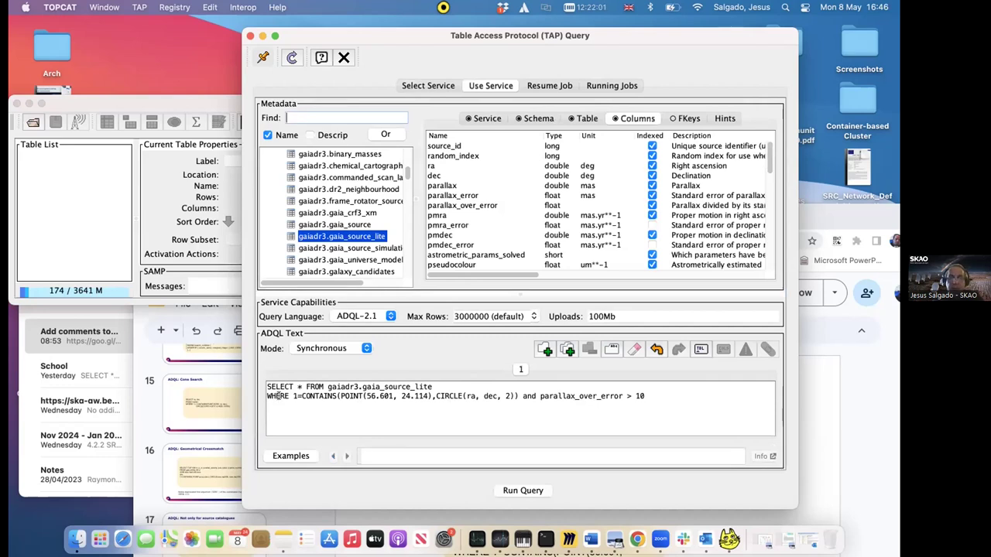
Switch to Notes and copy the two-line gaiadr3.gaia_source_lite query from the School note
left_click(124, 374)
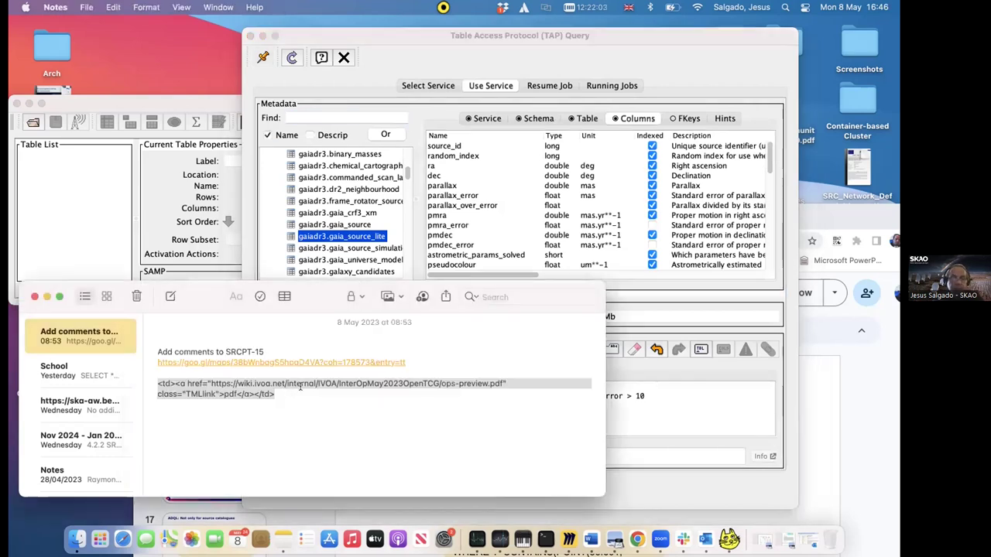
left_click(109, 361)
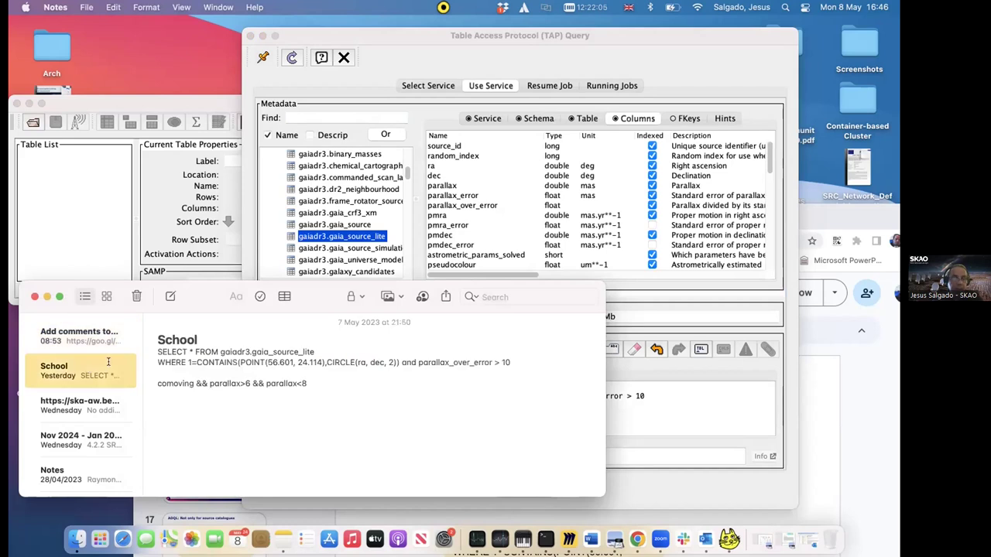
left_click_drag(518, 362, 153, 352)
key("super+c")
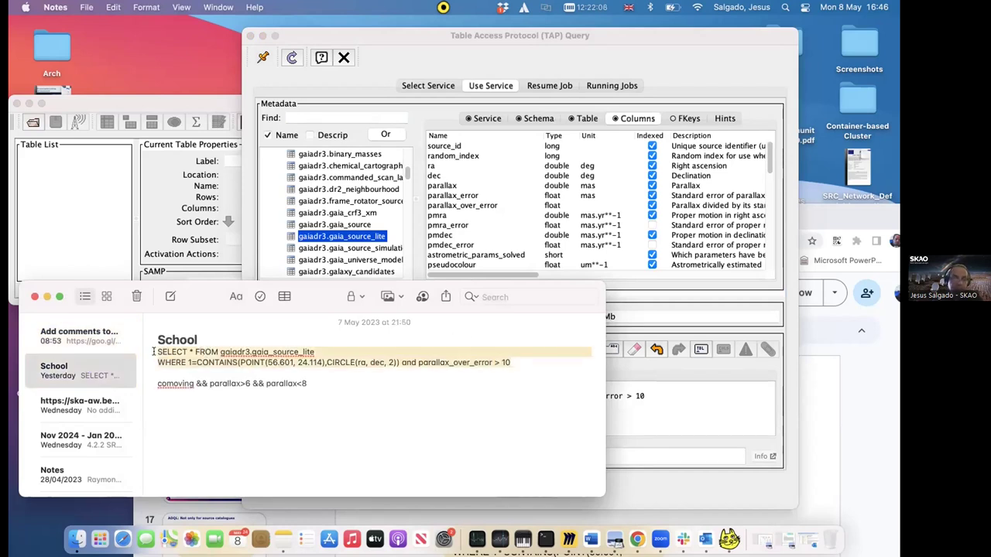
Back in TOPCAT, replace the whole ADQL text with the copied query and run it
left_click(672, 414)
left_click_drag(648, 394, 269, 383)
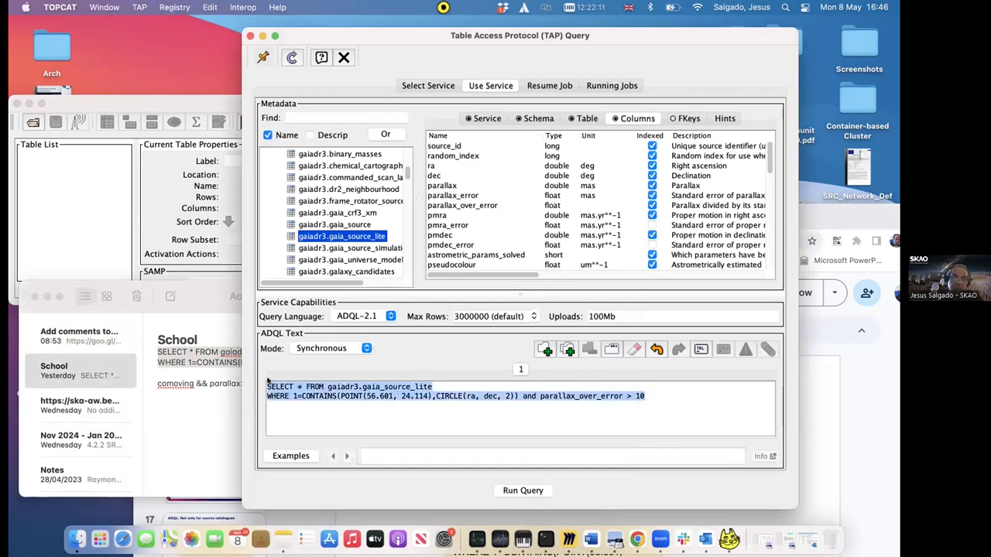
key("super+v")
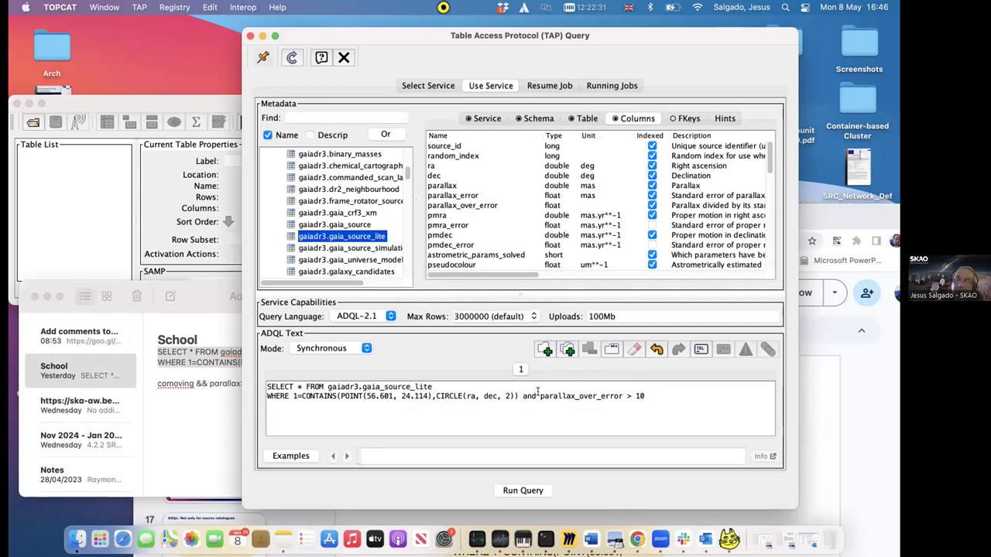
left_click_drag(540, 395, 640, 395)
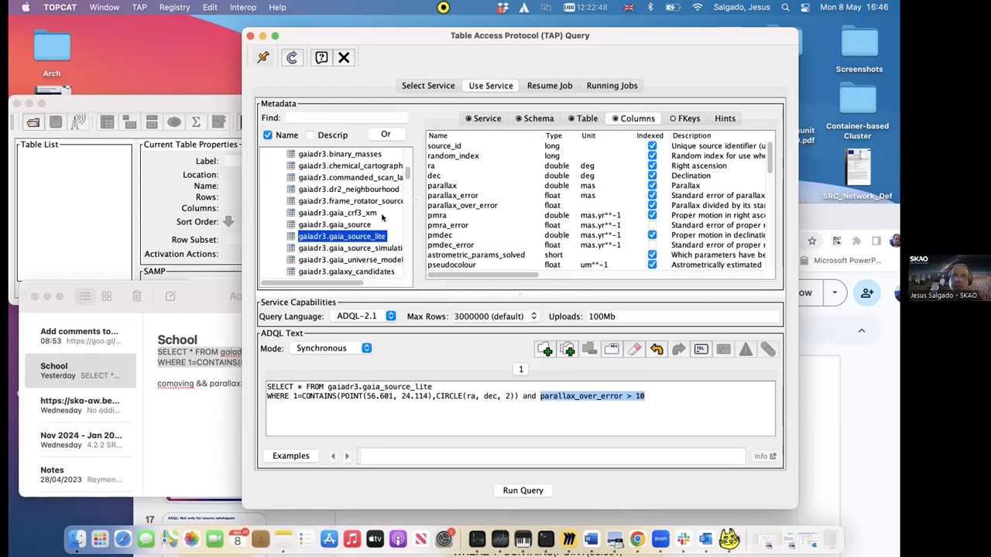
left_click(531, 491)
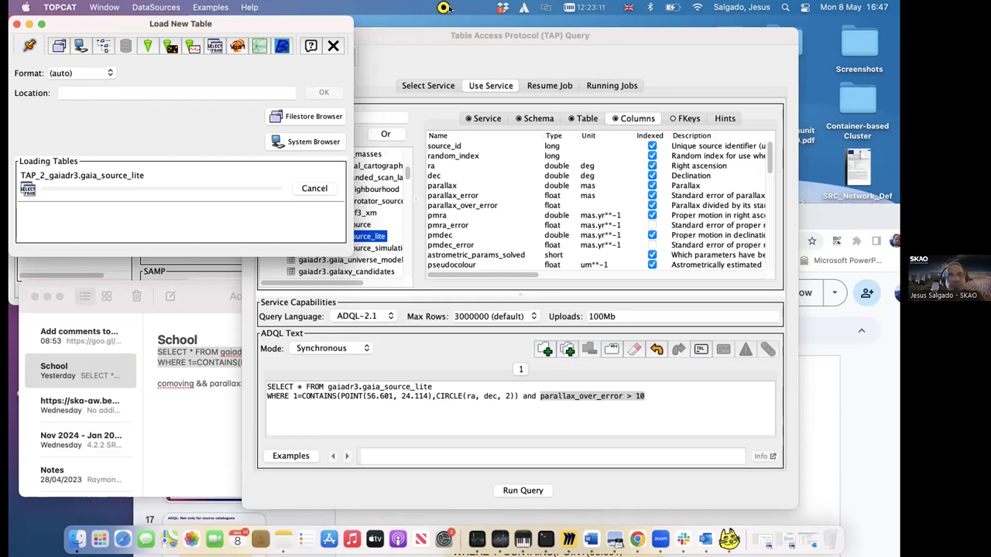
Move the TAP query and Load New Table windows aside and bring the main window with the table list forward
left_click_drag(510, 38, 550, 39)
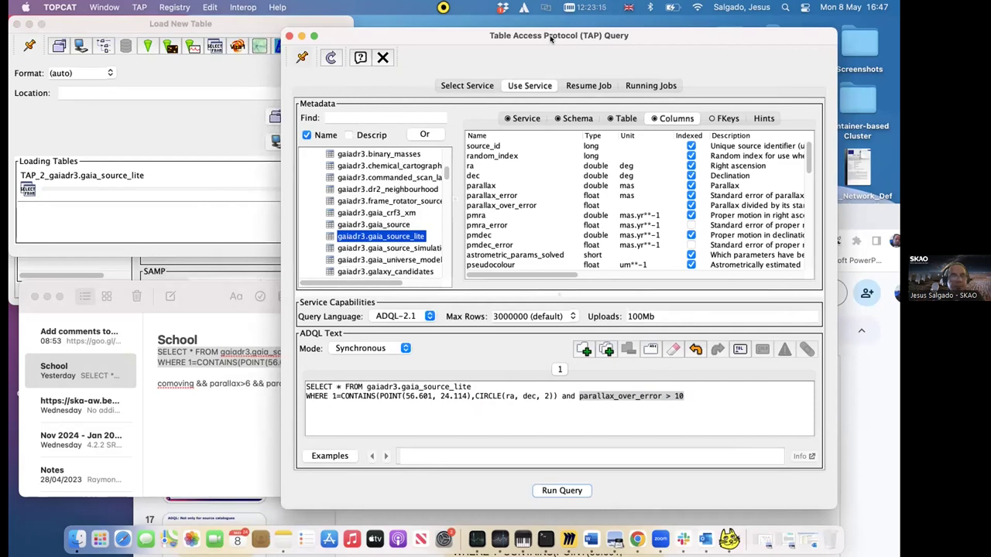
left_click(154, 66)
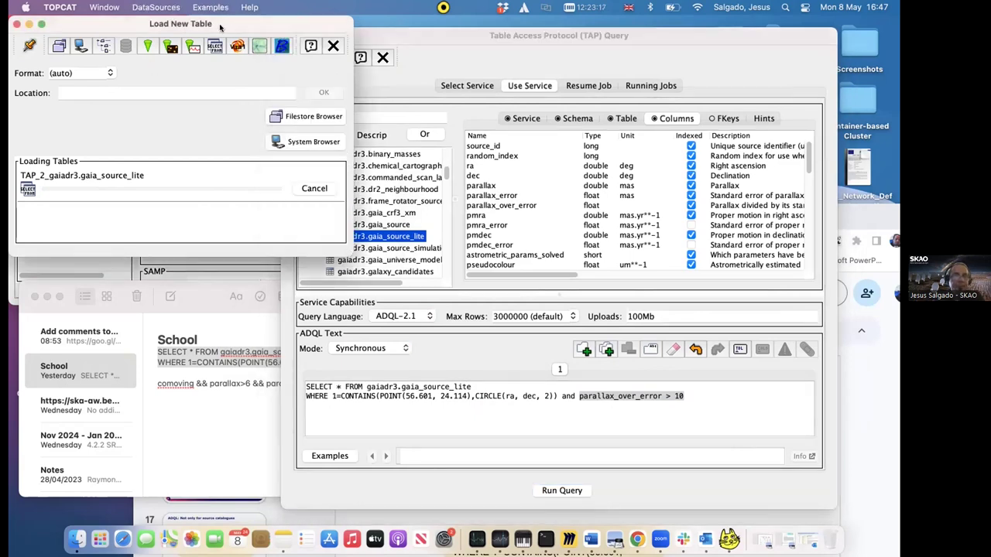
left_click_drag(219, 27, 334, 28)
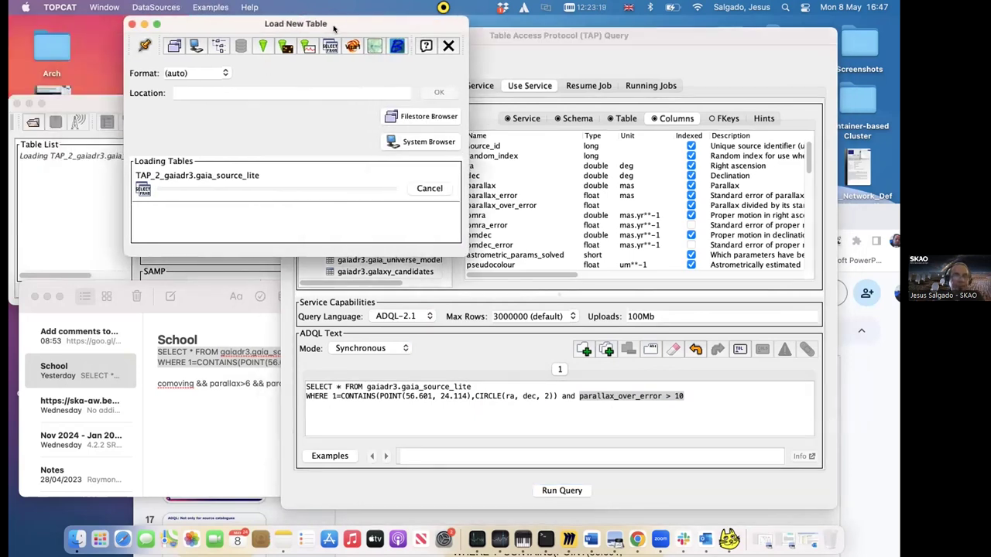
left_click(697, 7)
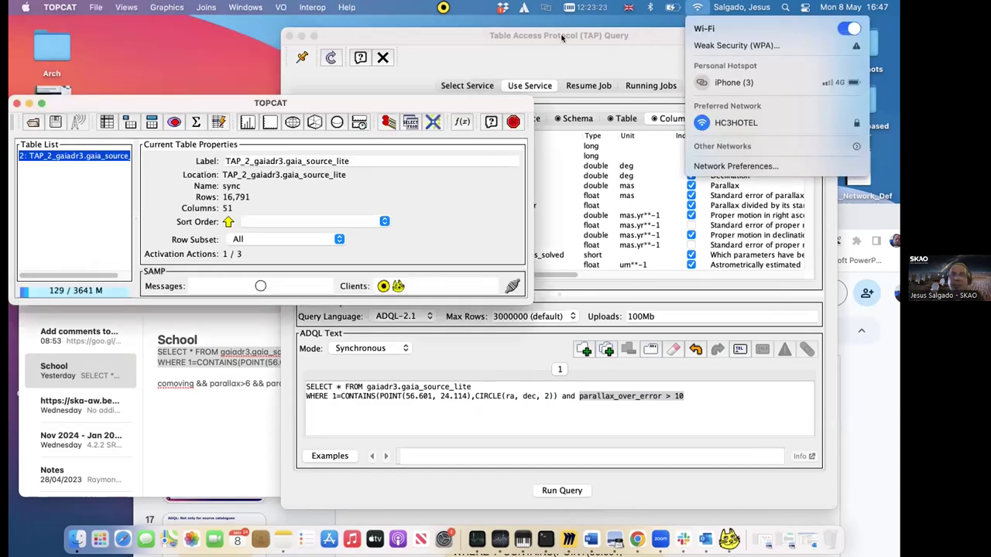
left_click(587, 35)
left_click(85, 209)
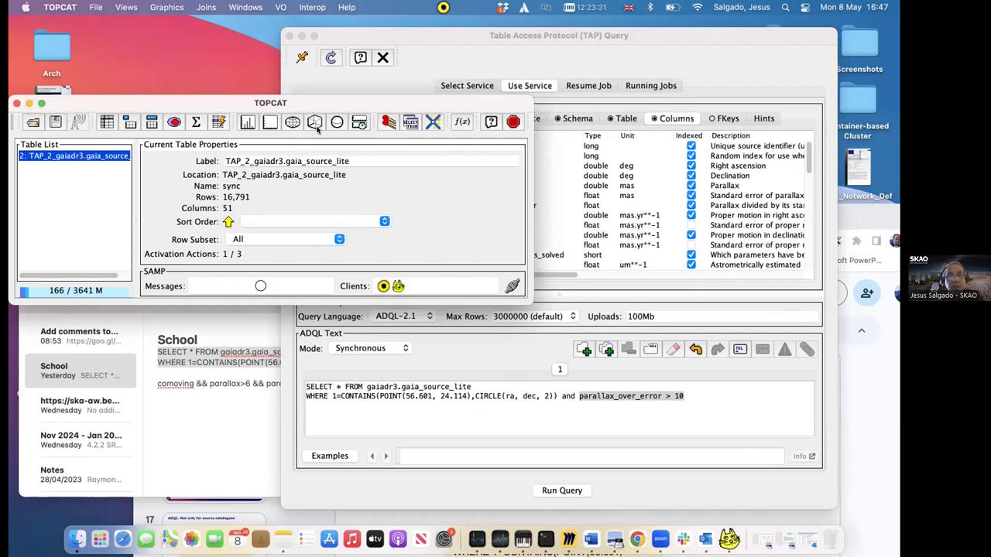
Create a plane plot of the loaded table with pmra on X and pmdec on Y
left_click(270, 124)
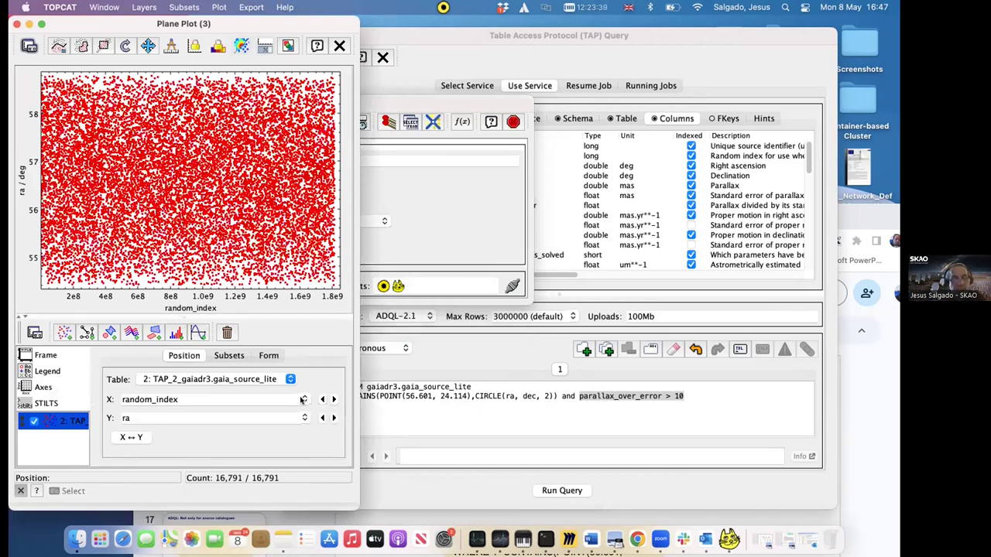
left_click(301, 400)
scroll(251, 437, "down", 1)
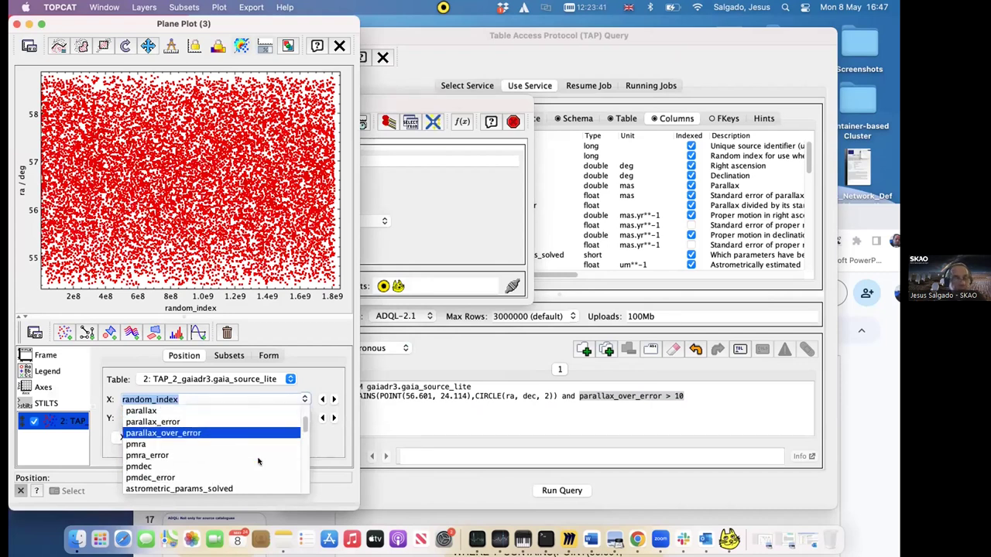
left_click(251, 442)
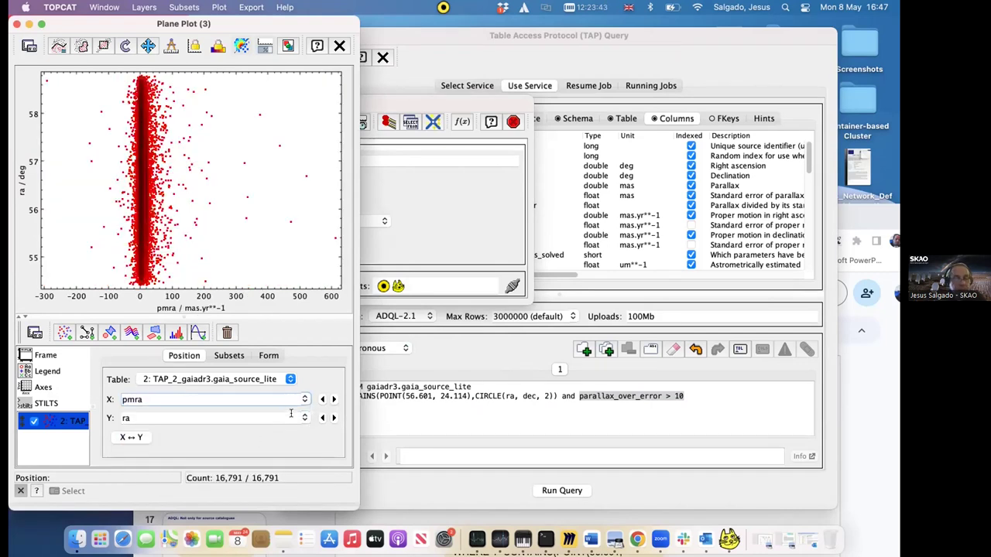
left_click(304, 418)
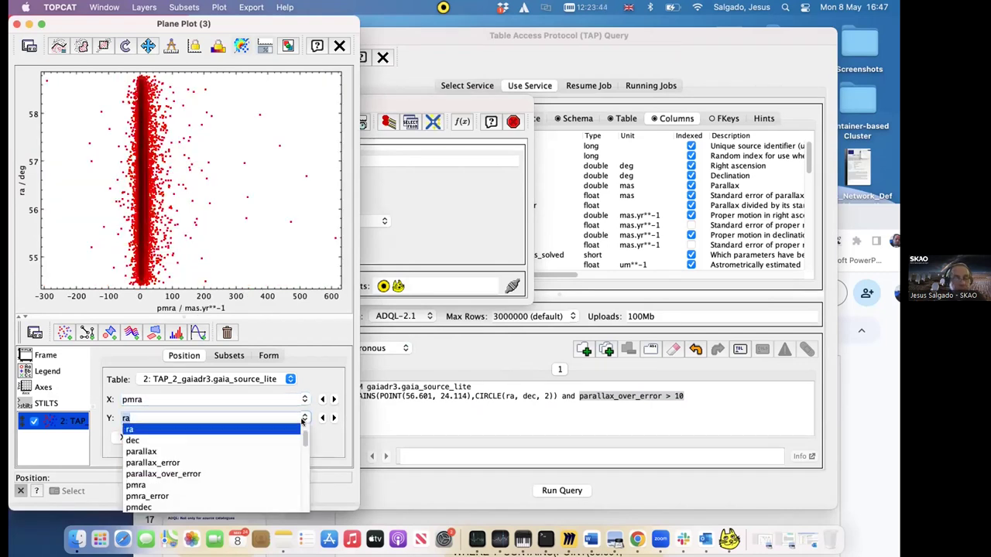
left_click(199, 507)
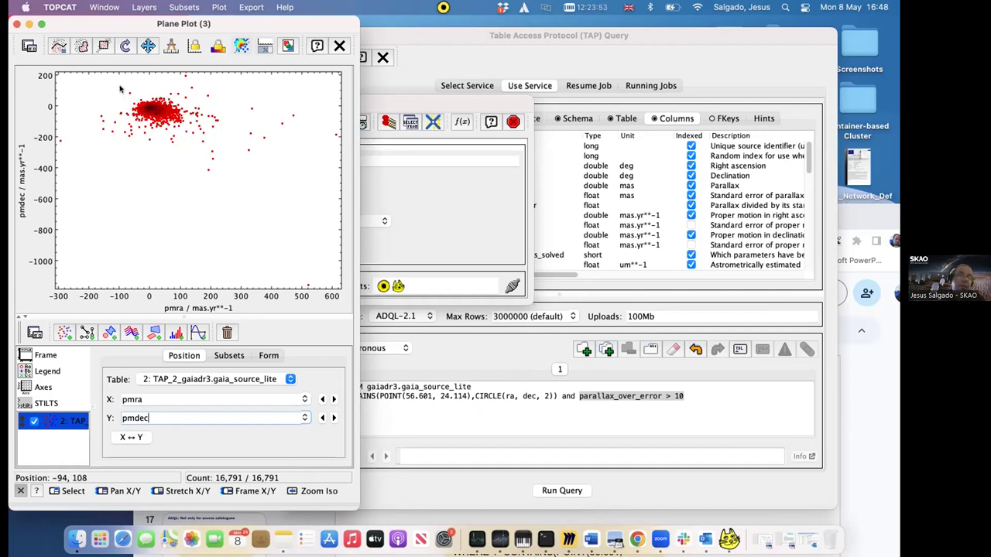
Outline the small dense clump near pmra 20, pmdec -45 with a freehand region and add it as a subset named comoving
left_click_drag(122, 96, 146, 141)
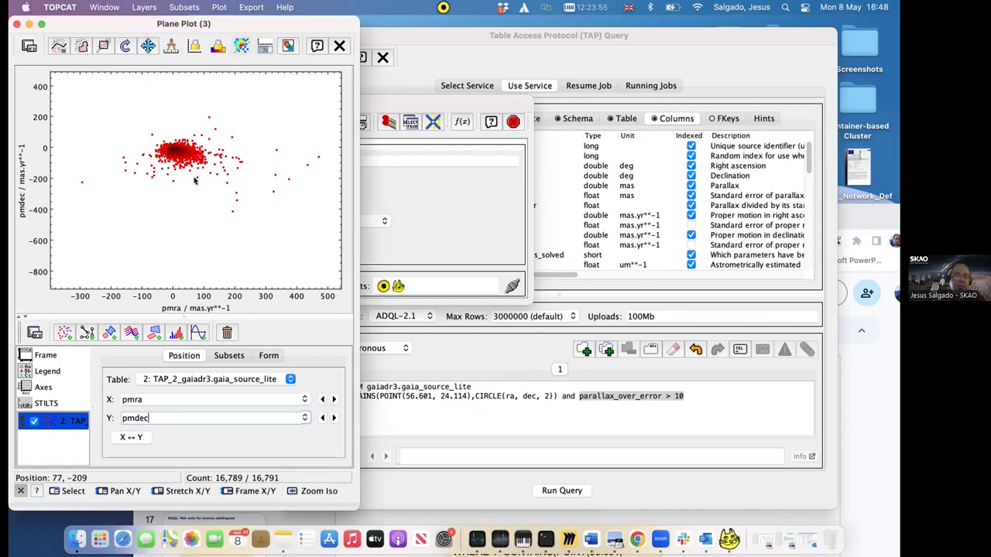
left_click_drag(205, 177, 201, 172)
mouse_move(152, 124)
left_mouse_down()
mouse_move(203, 182)
mouse_move(194, 243)
mouse_move(199, 48)
mouse_move(201, 213)
mouse_move(201, 189)
mouse_move(169, 157)
mouse_move(42, 194)
mouse_move(124, 129)
mouse_move(65, 137)
mouse_move(283, 172)
mouse_move(273, 236)
mouse_move(286, 42)
left_mouse_up()
left_click_drag(190, 182, 170, 222)
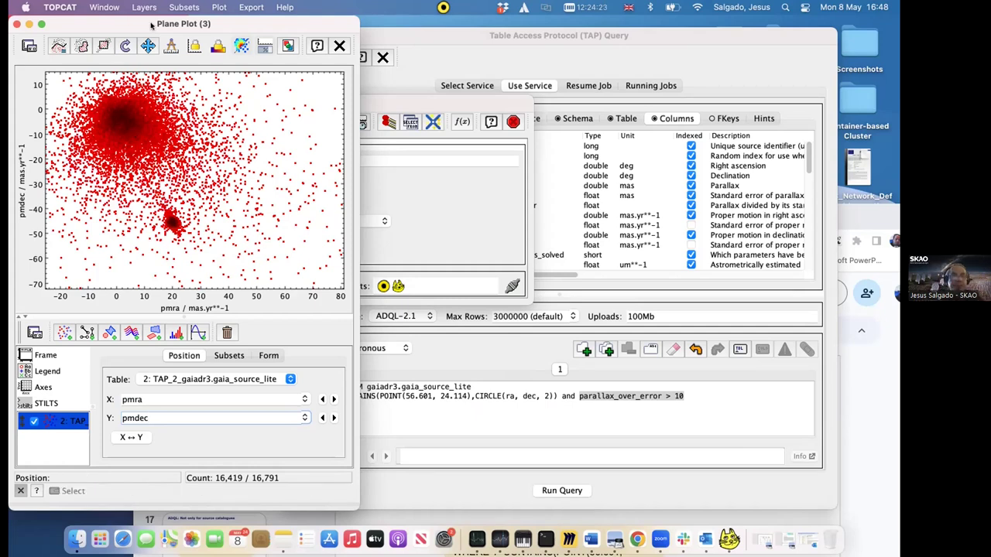
left_click_drag(151, 25, 304, 25)
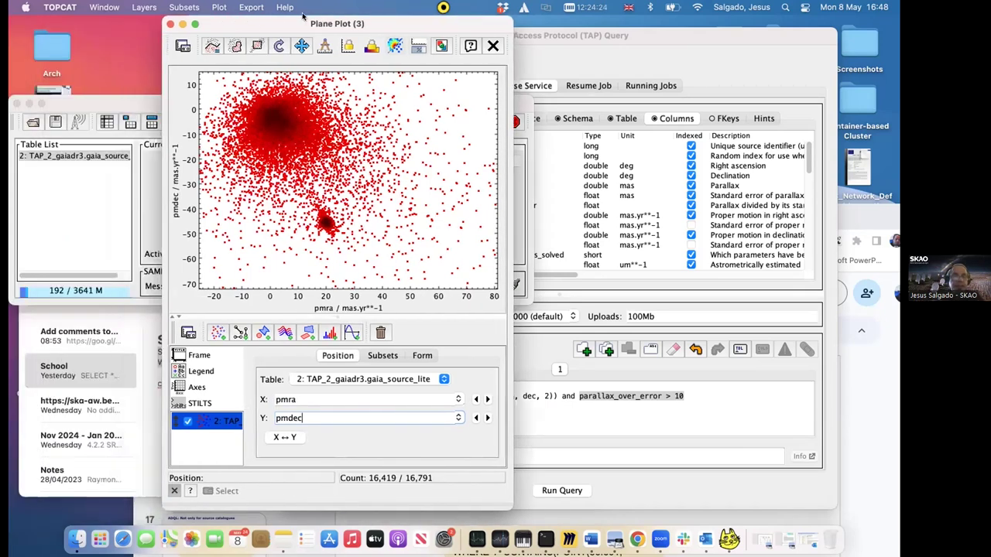
left_click(236, 45)
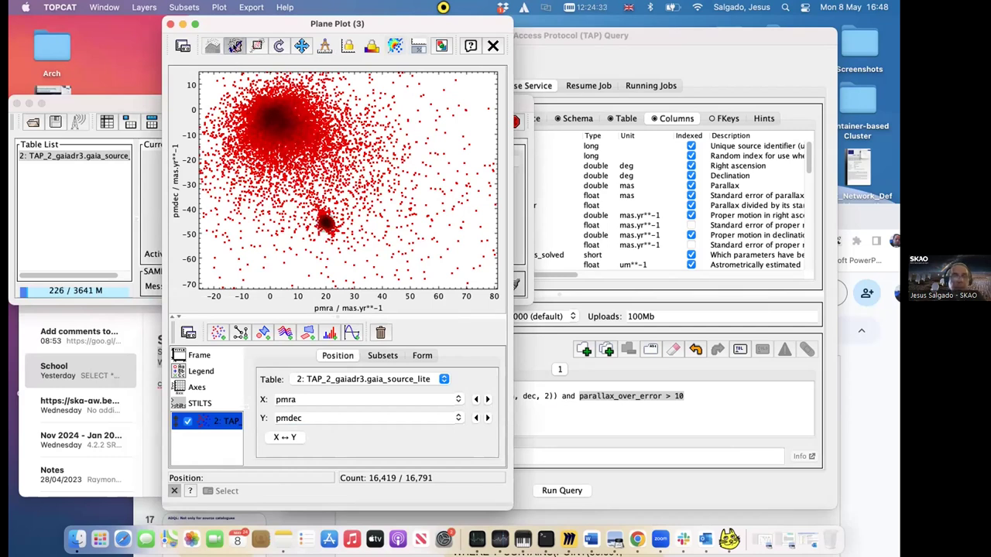
left_click(235, 46)
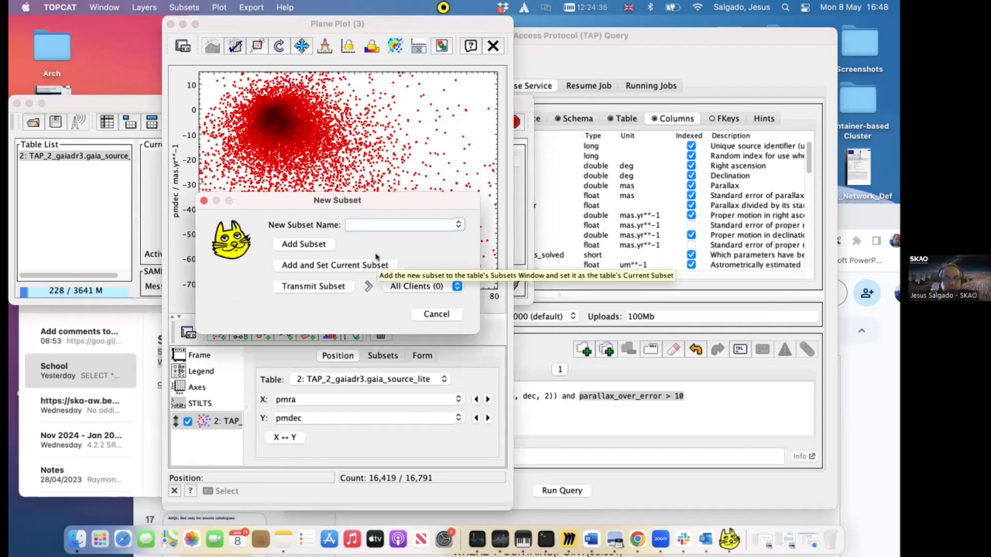
type("com")
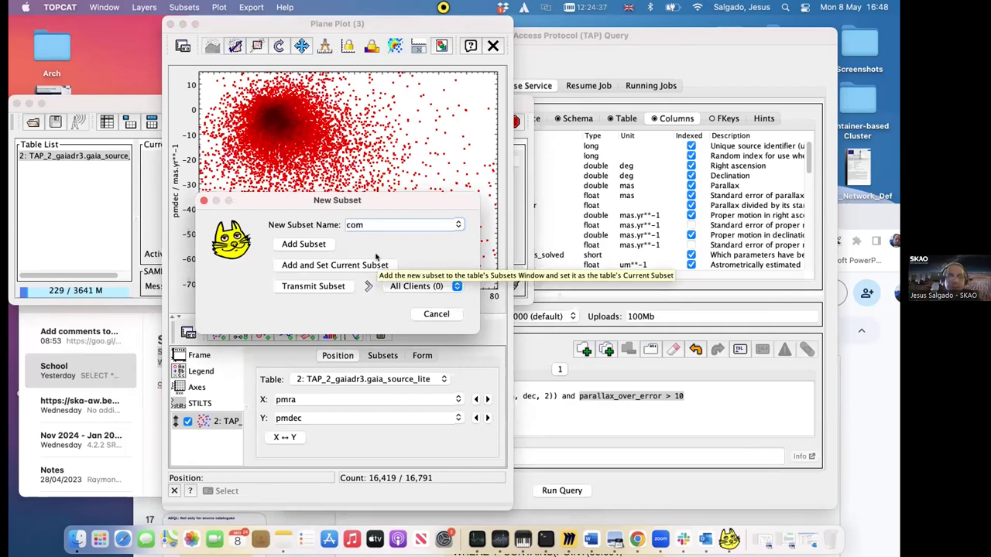
type("oving")
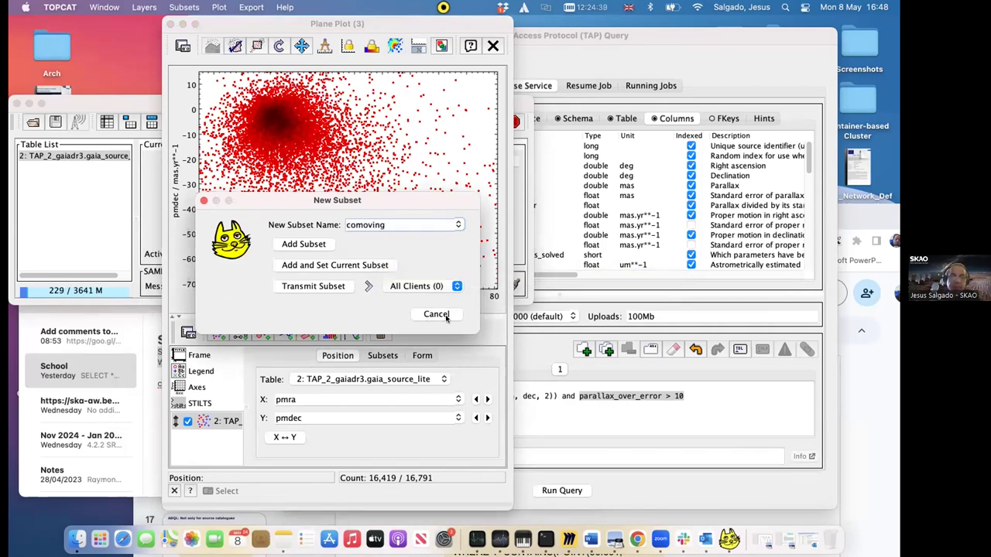
left_click(309, 244)
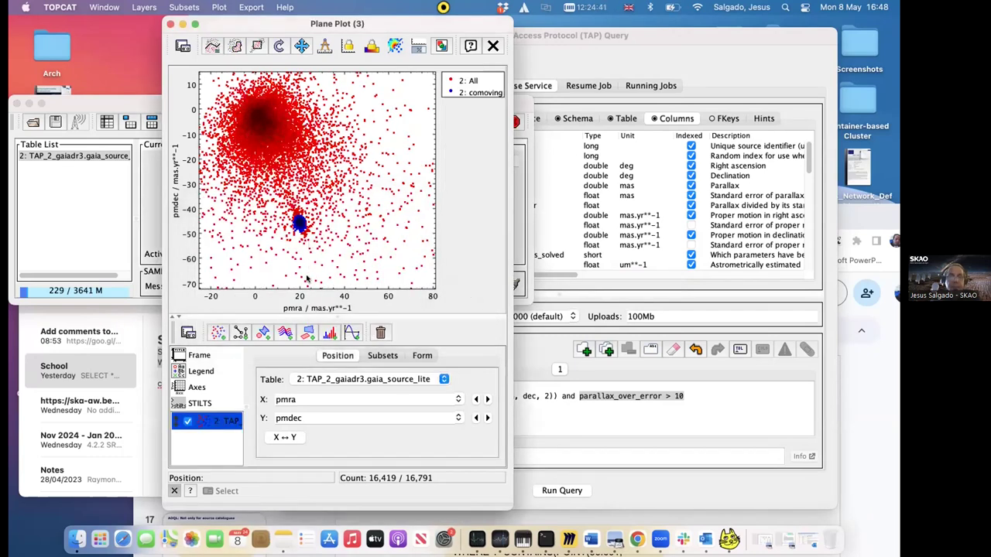
Hide the All subset in the scatter layer, leaving only the comoving points plotted
left_click(382, 356)
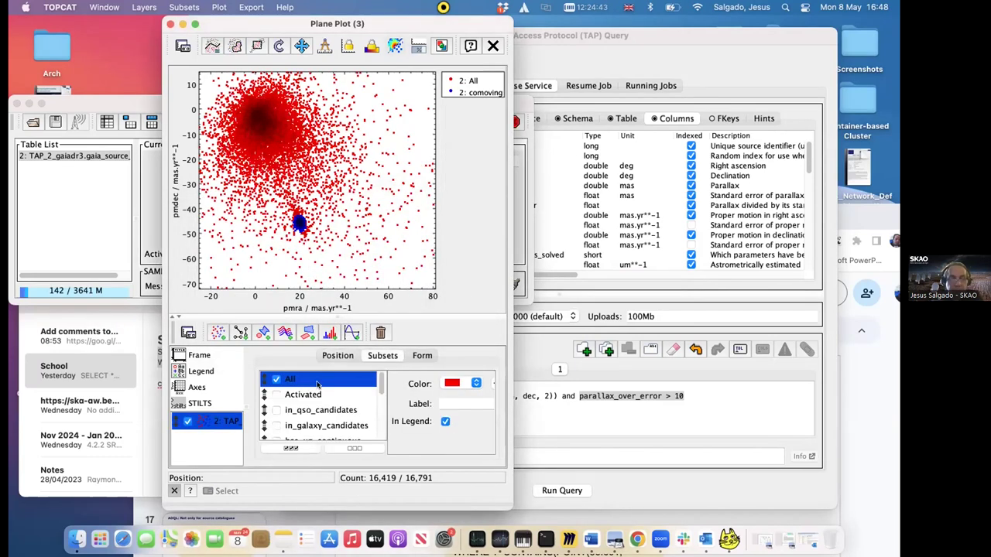
left_click(276, 380)
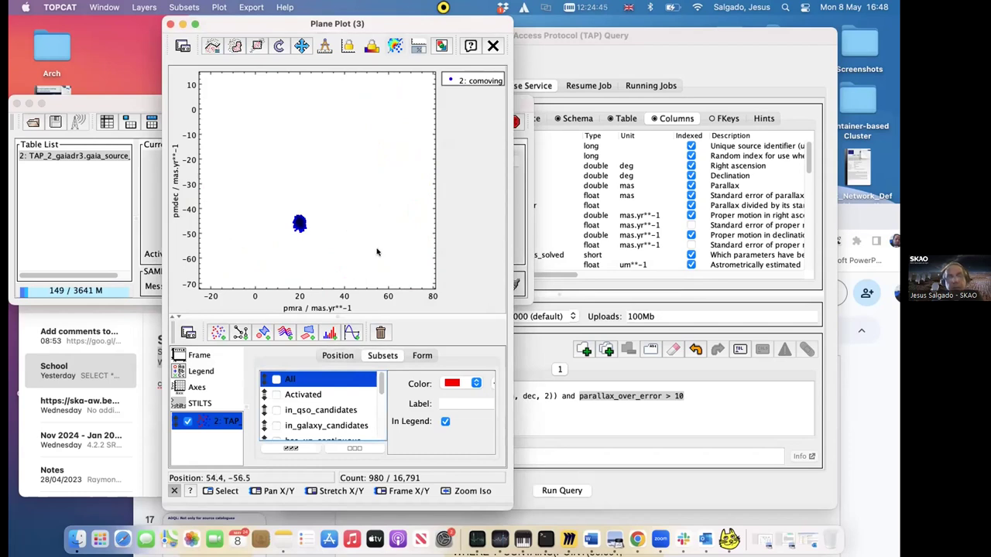
left_click_drag(377, 251, 381, 195)
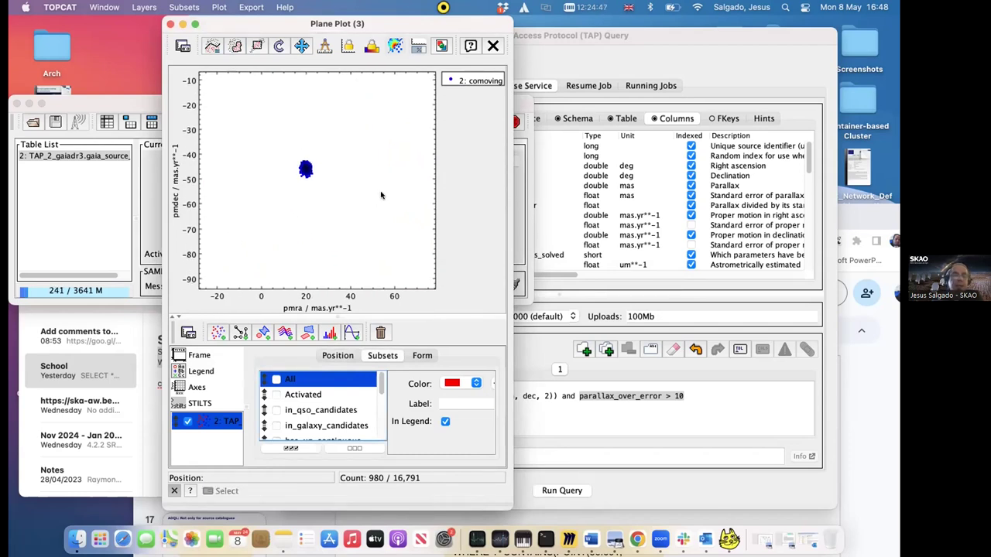
Add a histogram layer for the gaia_source_lite table and display its comoving subset in that layer
left_click(330, 334)
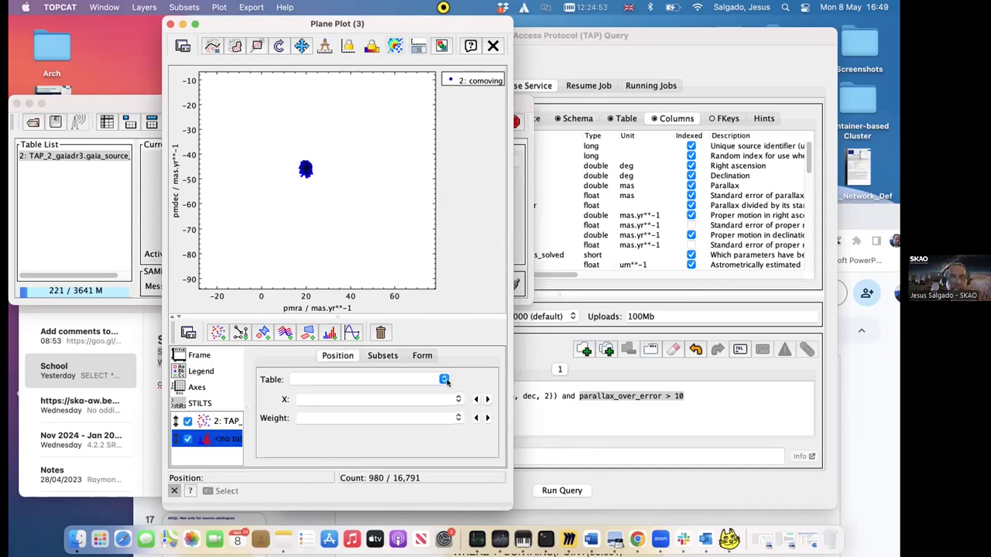
left_click(445, 380)
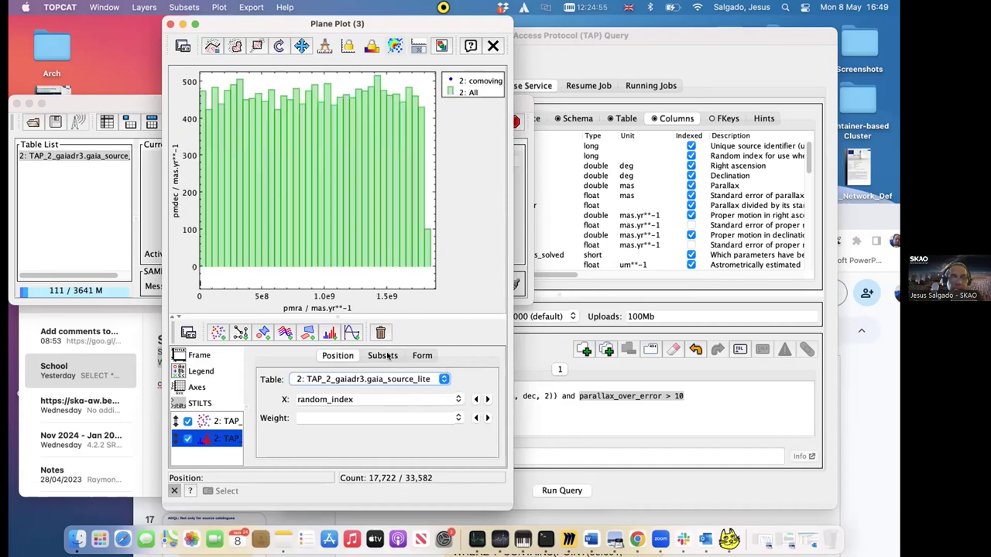
left_click(391, 356)
scroll(322, 396, "down", 5)
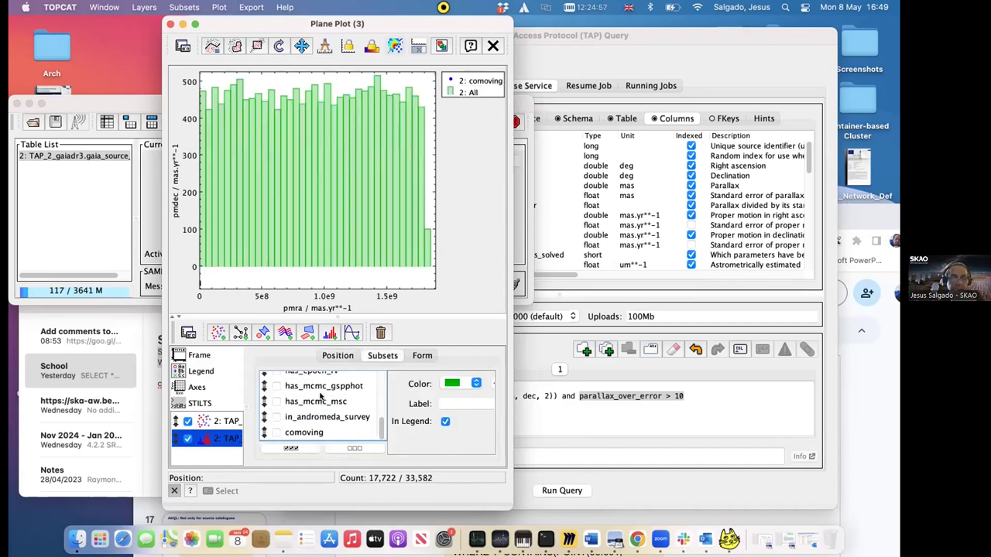
left_click(276, 432)
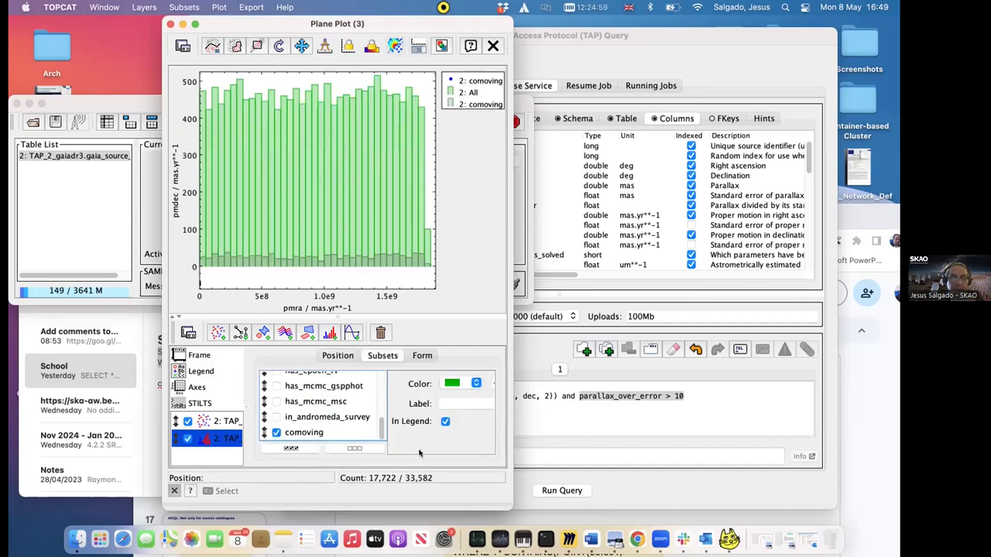
Set the histogram layer's X quantity to parallax
left_click(338, 356)
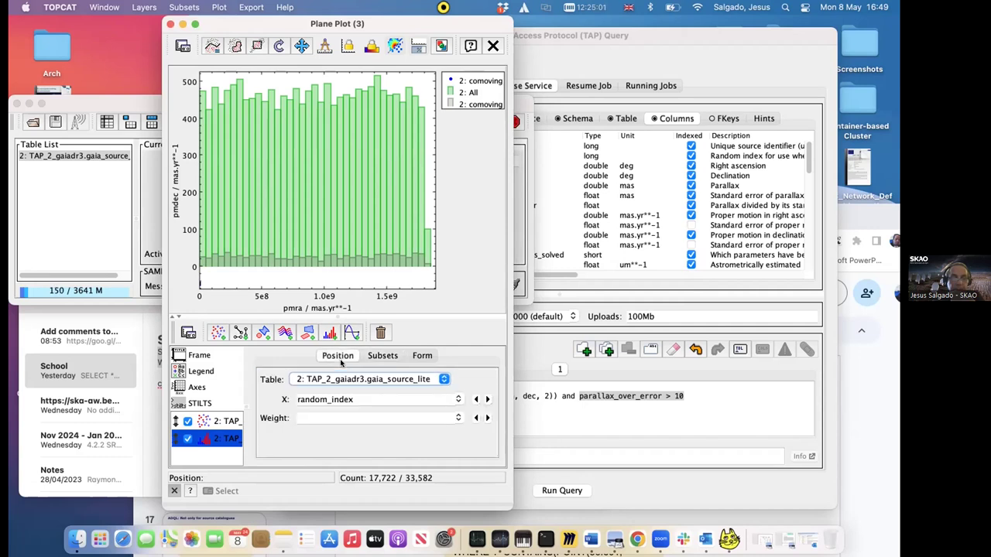
left_click(369, 399)
left_click(454, 399)
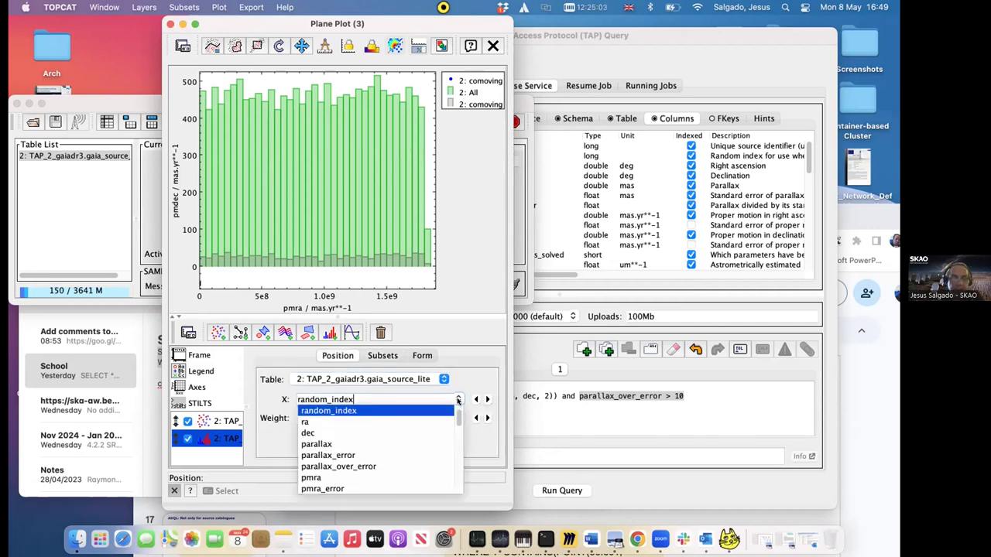
left_click(377, 445)
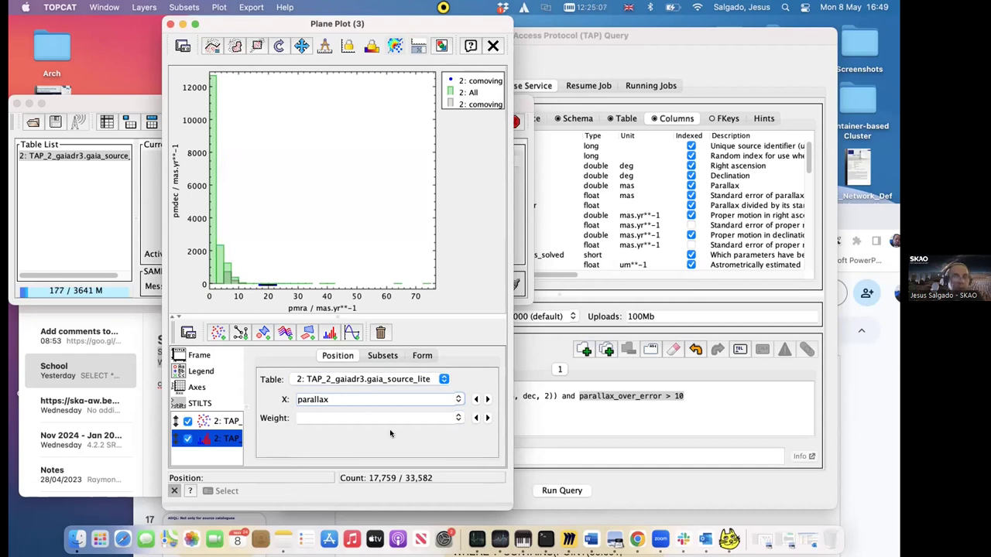
Hide the All subset in the histogram layer so only comoving is drawn, and refit the plot range
left_click(382, 355)
scroll(316, 424, "up", 5)
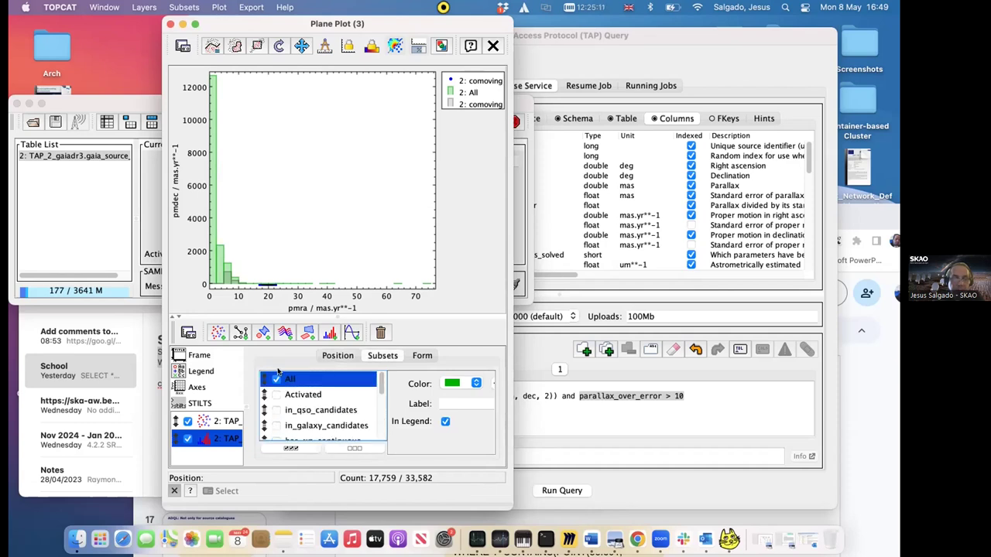
left_click(276, 378)
scroll(332, 408, "down", 5)
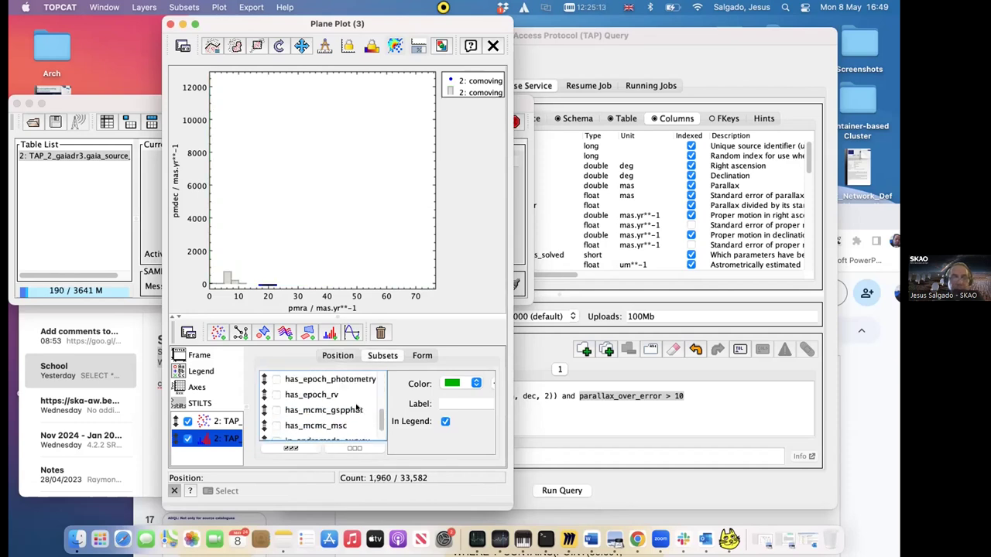
left_click(279, 46)
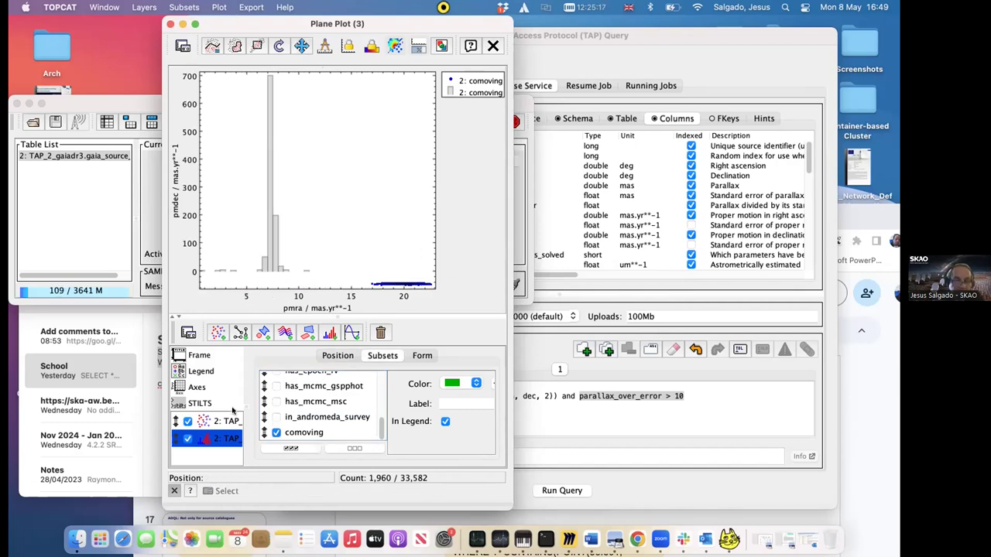
Turn off the proper-motion scatter layer and rescale the plot to fit the comoving parallax histogram
left_click(187, 421)
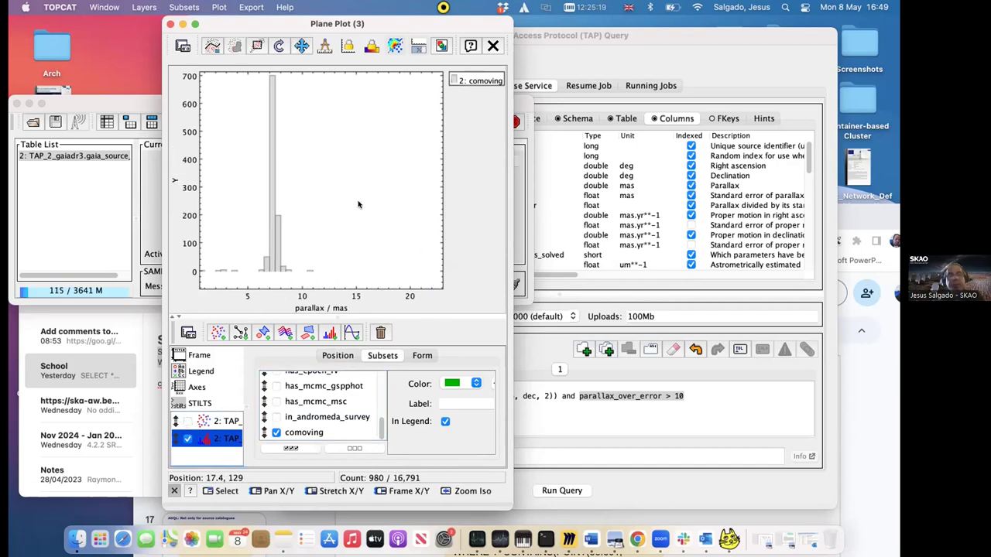
left_click_drag(354, 201, 395, 212)
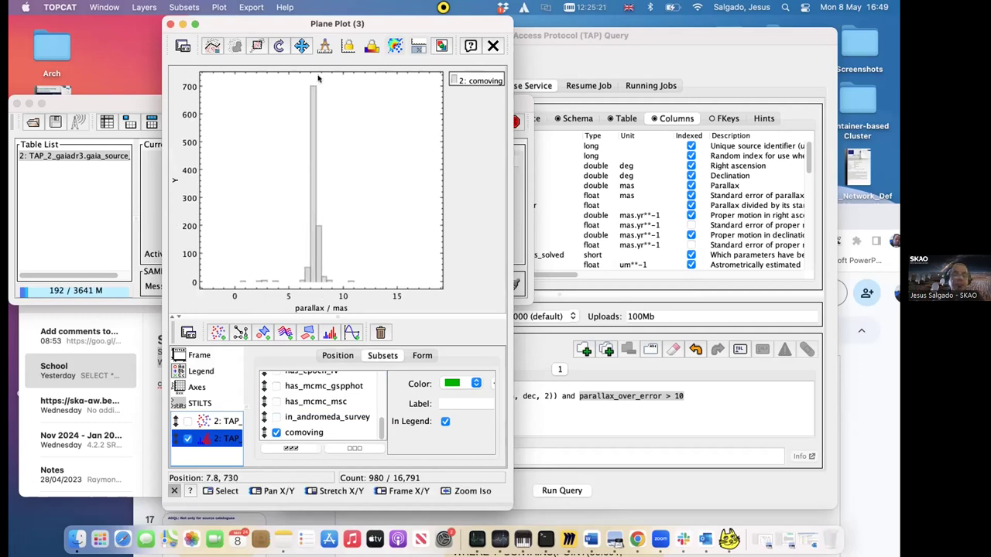
left_click(301, 46)
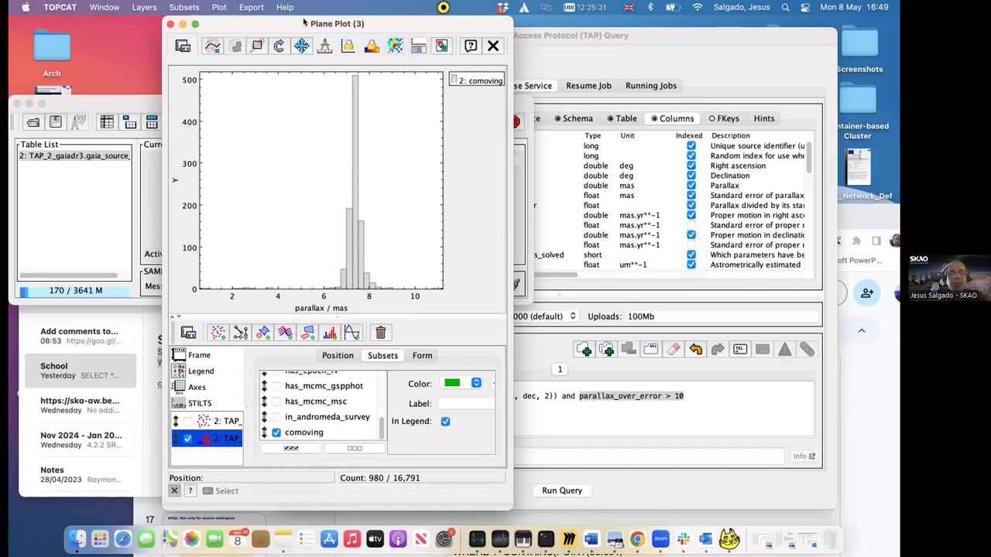
Move the plot aside, open the table's row subsets, and start a new subset named pleiades
left_click_drag(281, 21, 404, 21)
left_click(174, 122)
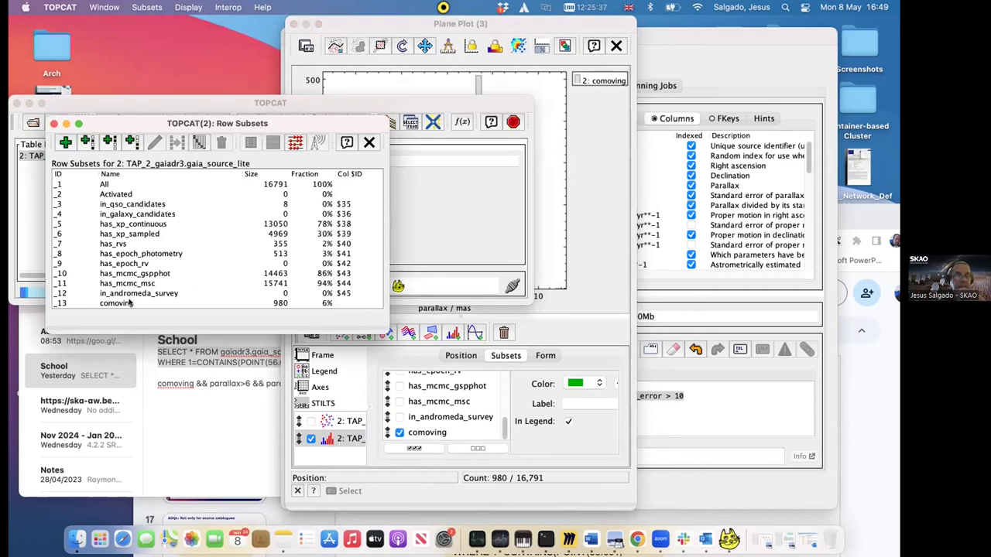
left_click(65, 143)
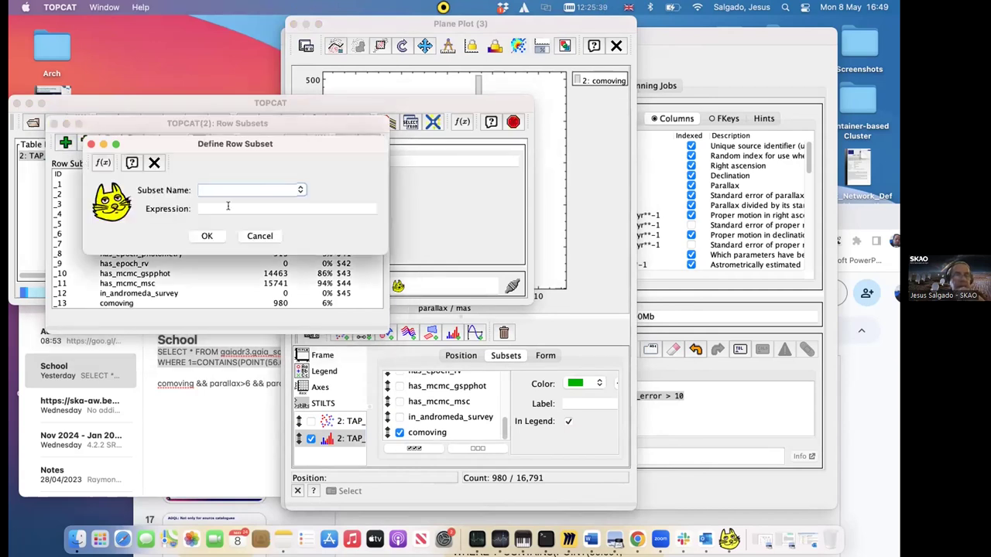
left_click(263, 188)
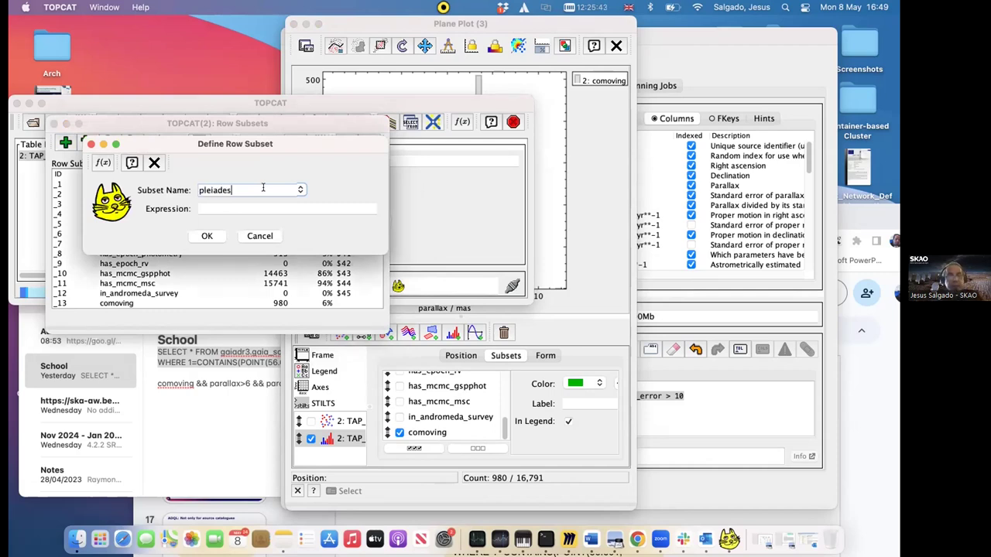
Define the pleiades subset with the expression "comoving && parallax>6 && parallax<8" copied from the School note, and create it
left_click(205, 387)
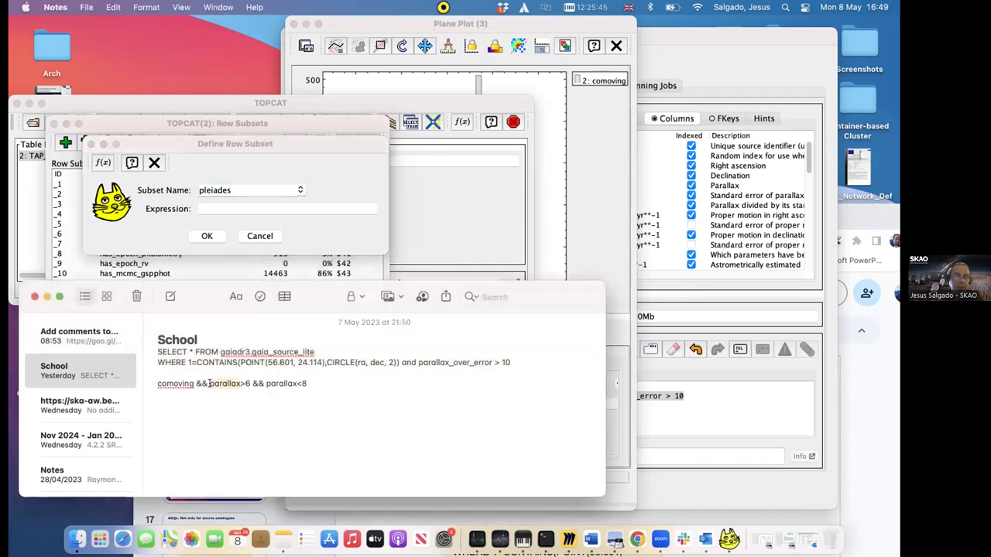
triple_click(209, 383)
key("super+c")
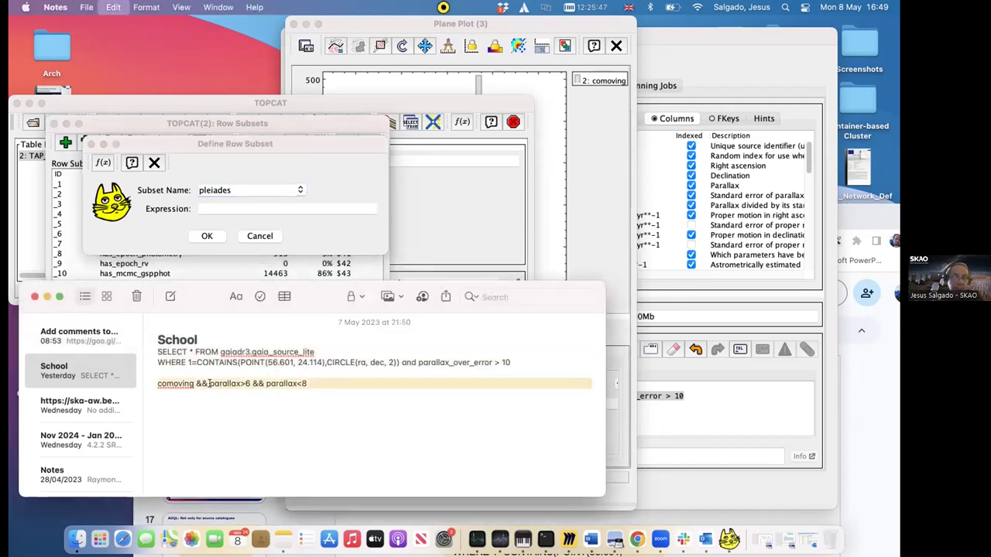
left_click(240, 211)
key("super+v")
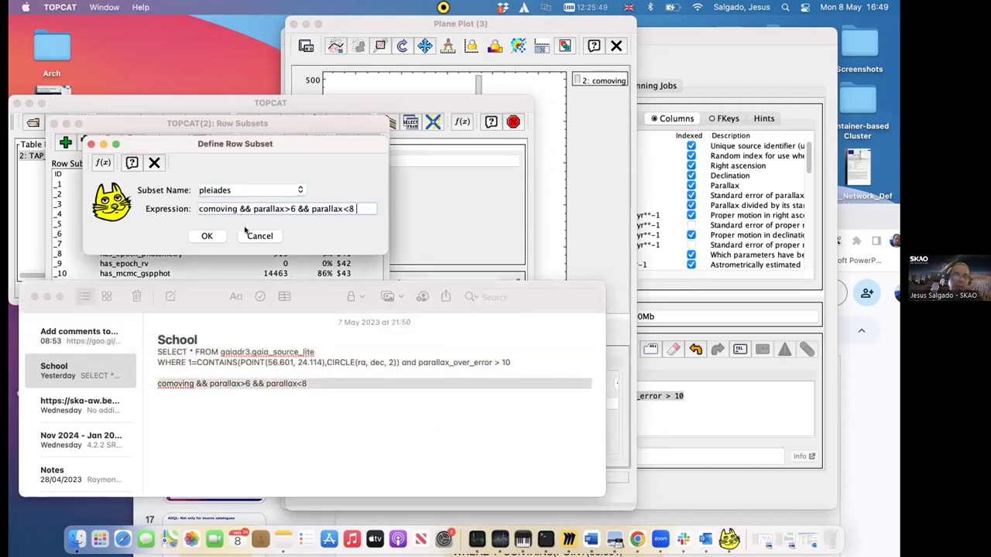
left_click(609, 492)
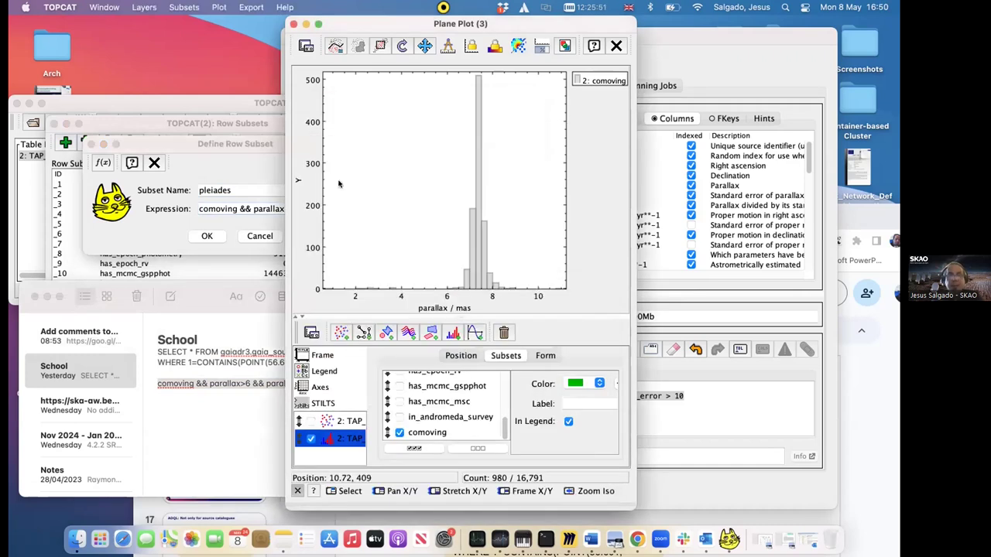
left_click(223, 213)
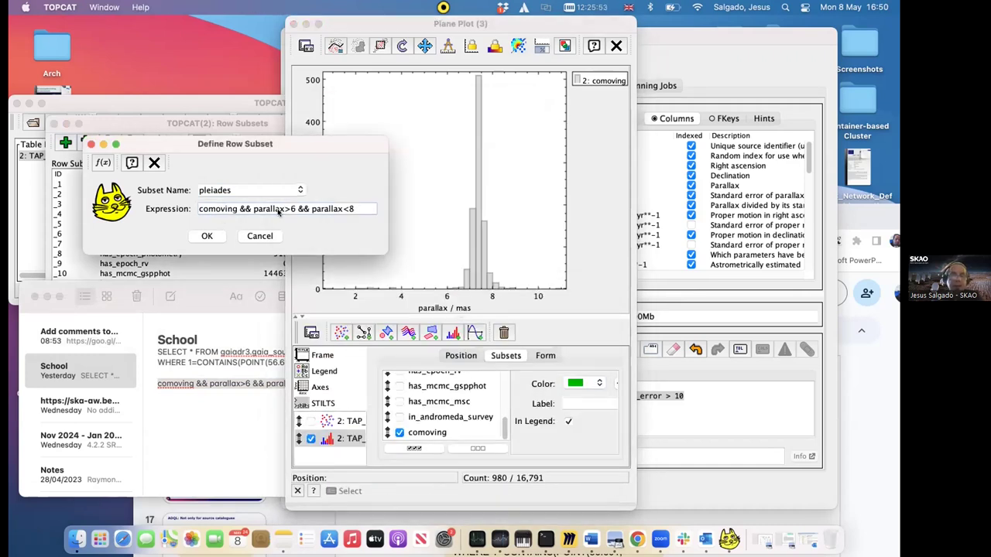
left_click(206, 236)
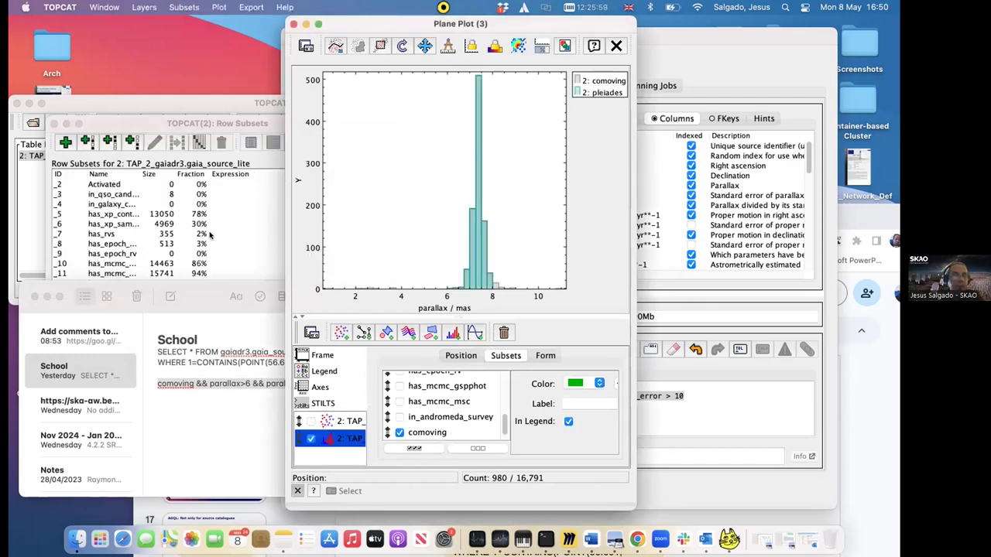
Open the table's row statistics and calculate them for the pleiades subset
left_click(220, 100)
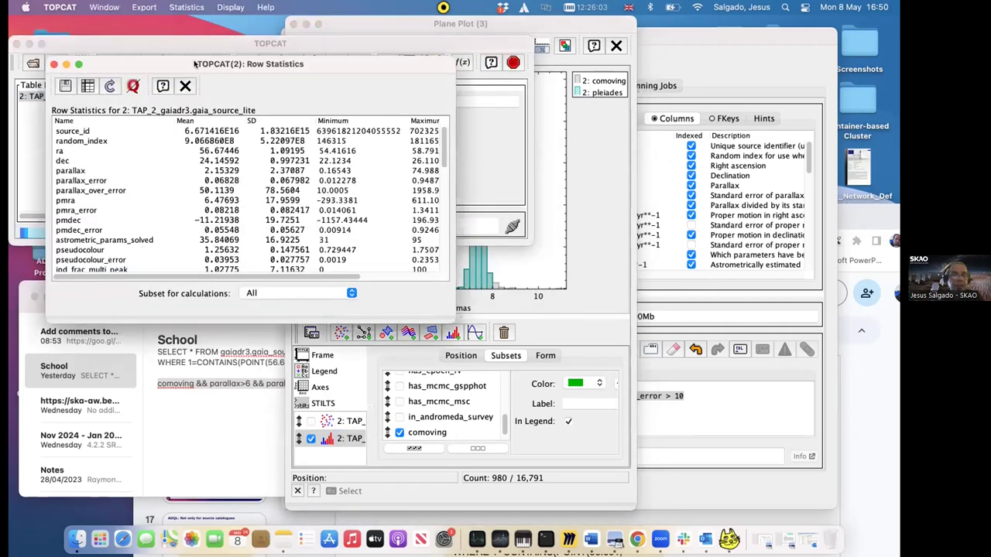
left_click(287, 292)
scroll(290, 356, "down", 5)
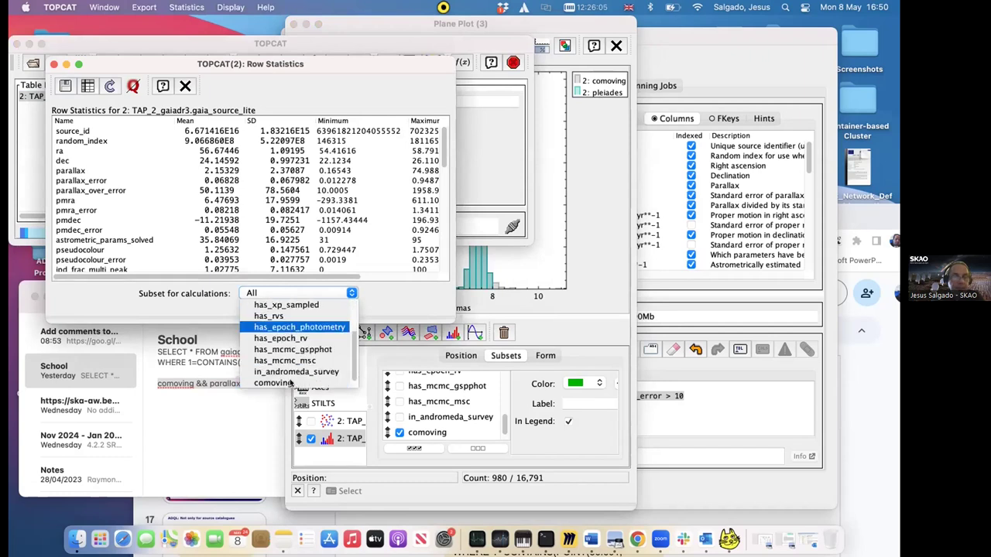
left_click(290, 383)
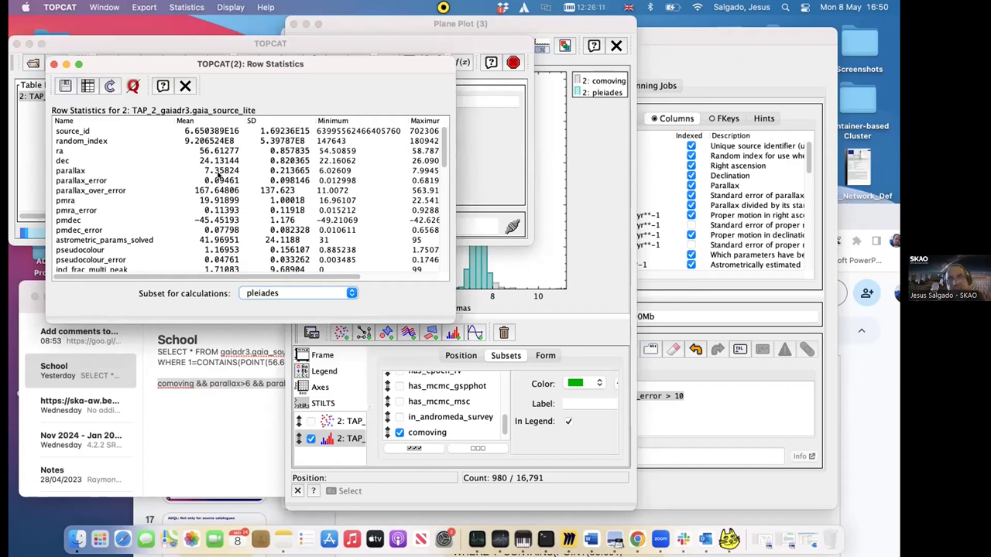
Switch to the Google Slides presentation in Chrome, start the slideshow at Process, and advance to the Select comoving slide
left_click(885, 398)
double_click(735, 219)
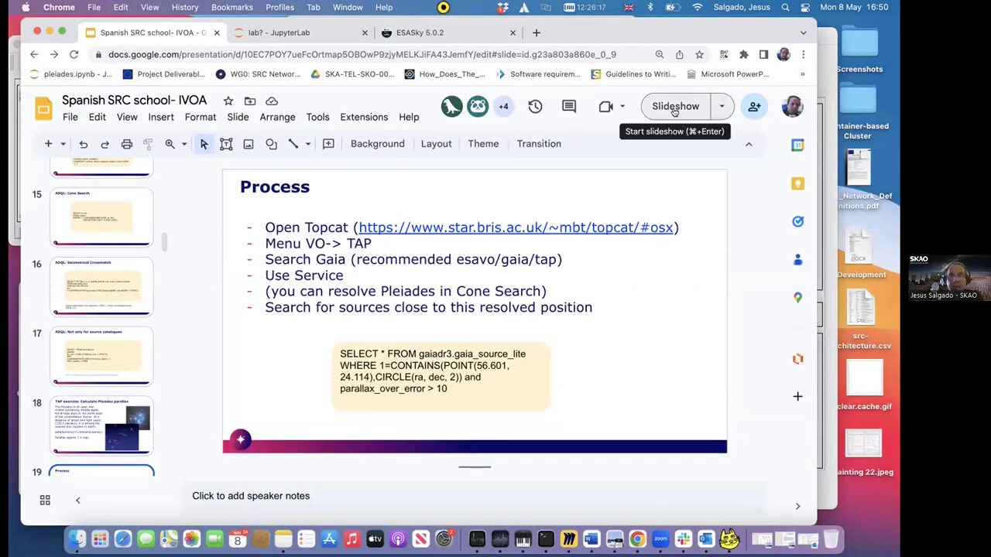
left_click(643, 110)
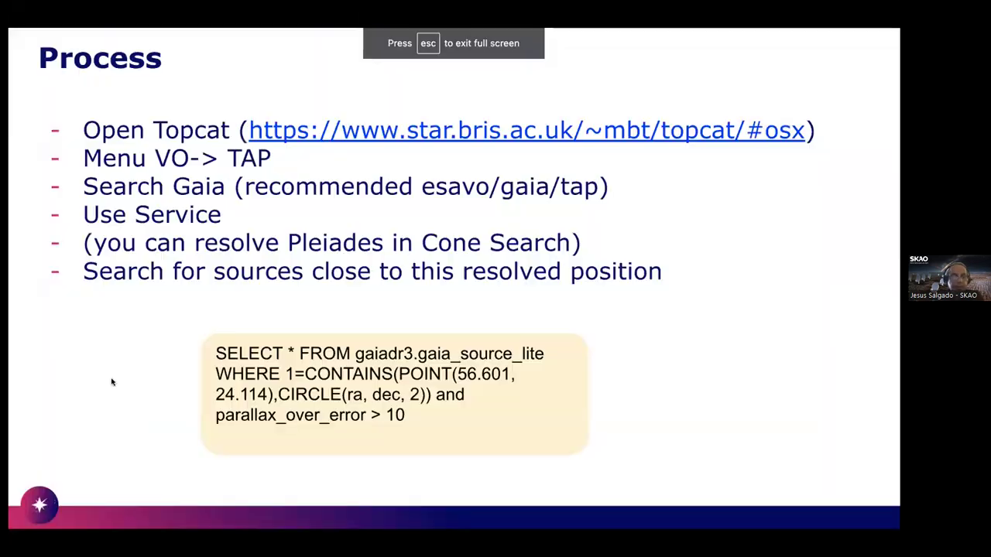
key("Right")
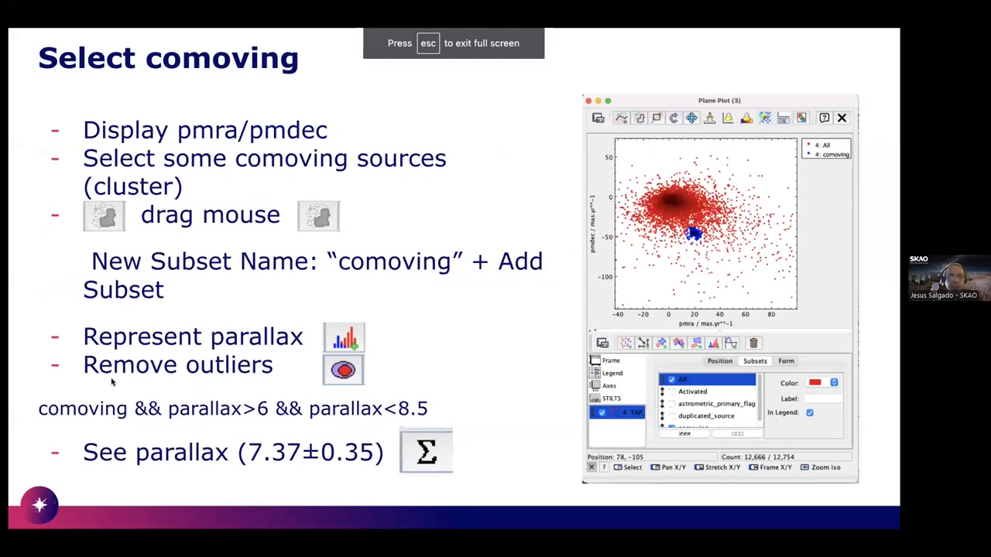